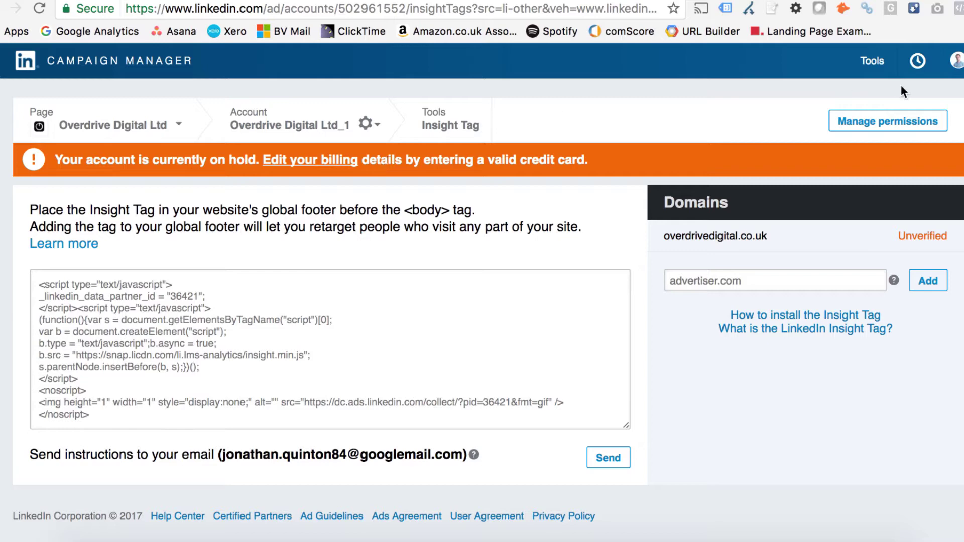
Copy the full Insight Tag script from Tools > Insight Tag in Campaign Manager
{"action": "left_click", "coordinate": [887, 74]}
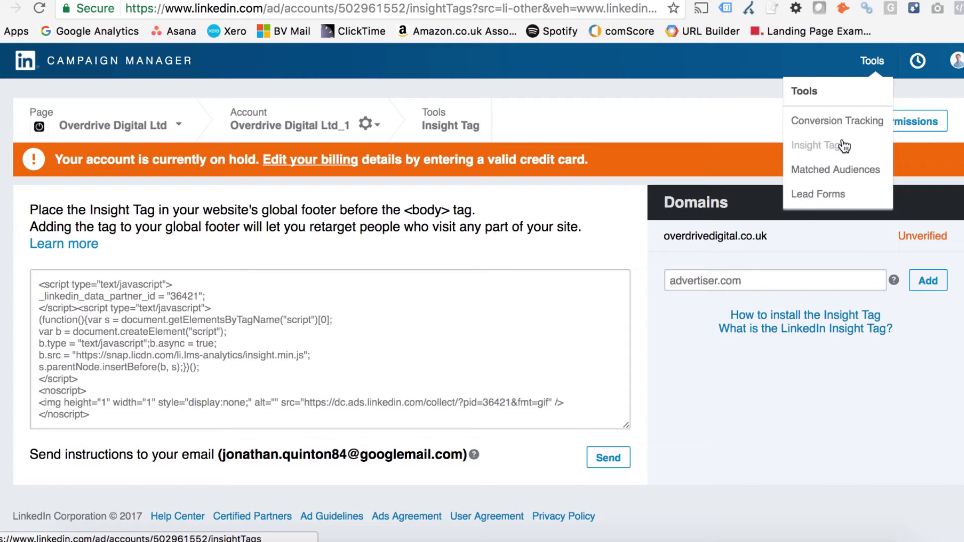
{"action": "left_click", "coordinate": [347, 381]}
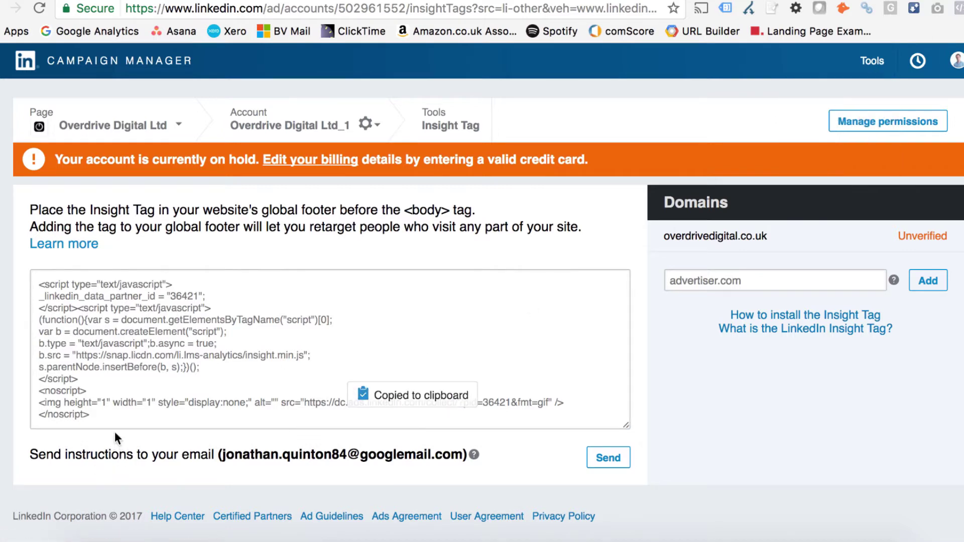
{"action": "key", "text": "ctrl+a"}
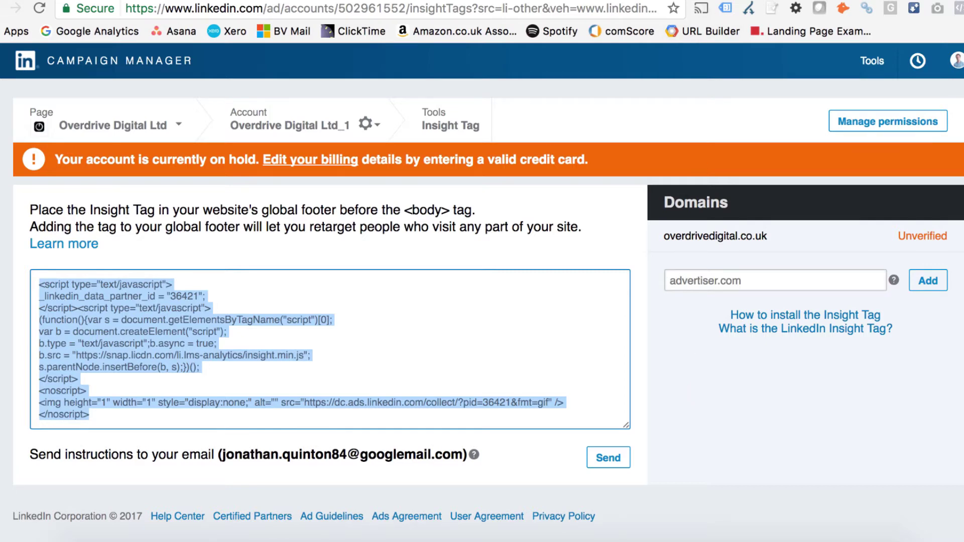
Rename the Tag Manager tag to 'LinkedIn Insight Tag' with LinkedIn Insight as its type
{"action": "key", "text": "ctrl+Tab"}
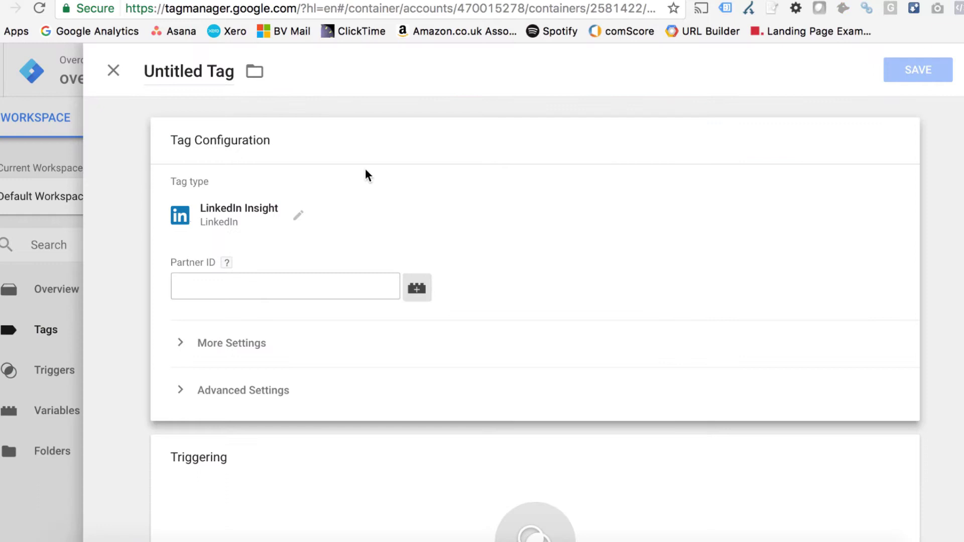
{"action": "left_click", "coordinate": [170, 68]}
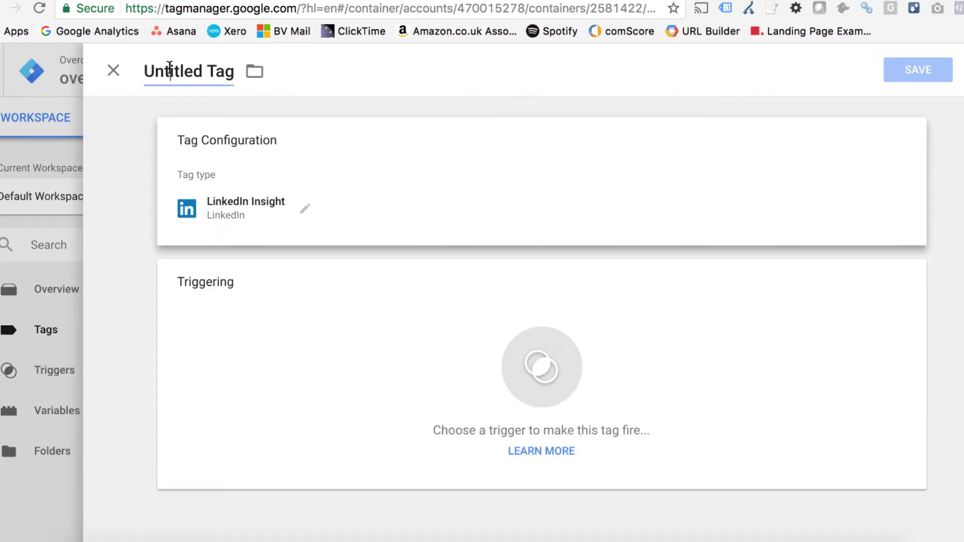
{"action": "type", "text": "Li"}
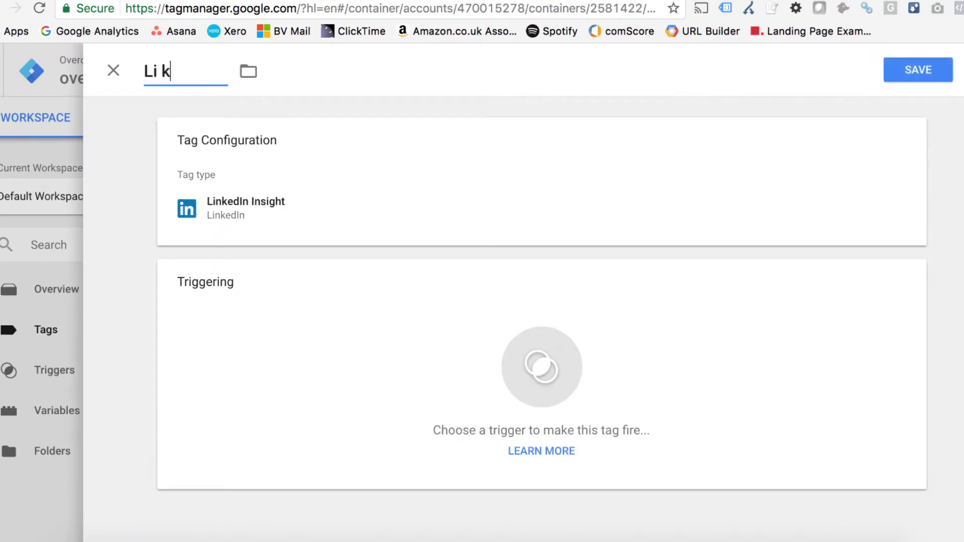
{"action": "type", "text": "nk"}
{"action": "type", "text": "edIn Insi"}
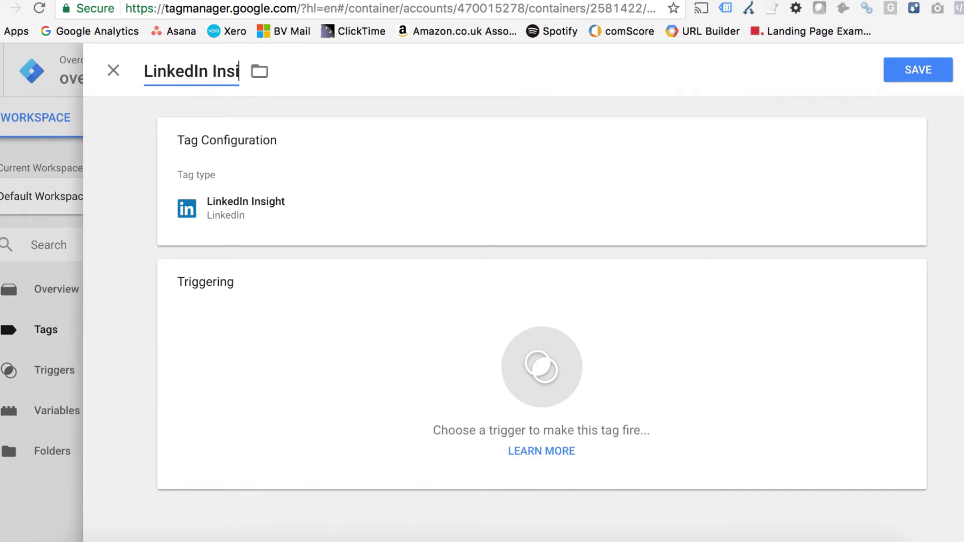
{"action": "type", "text": "ght Tag"}
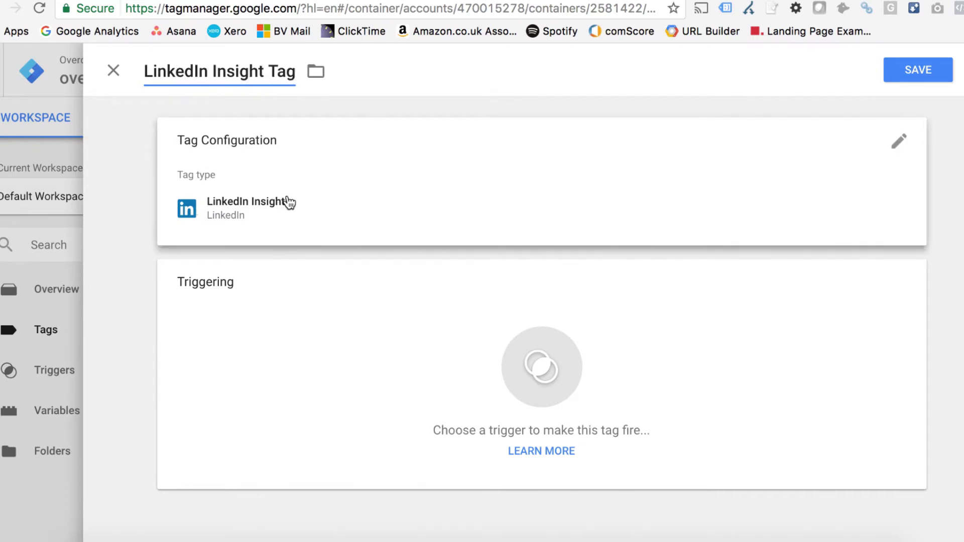
{"action": "left_click", "coordinate": [286, 202]}
{"action": "scroll", "coordinate": [501, 282], "scroll_direction": "down", "scroll_amount": 1}
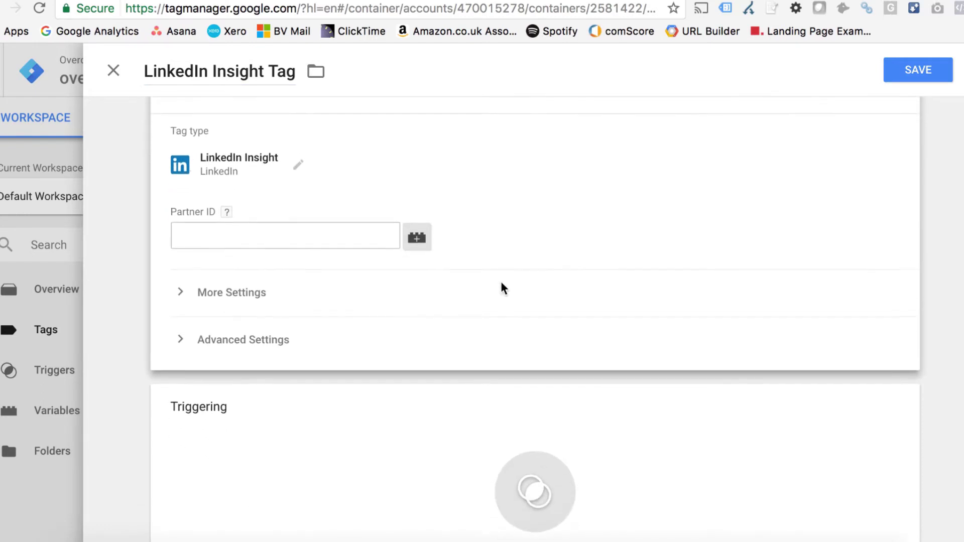
{"action": "scroll", "coordinate": [501, 282], "scroll_direction": "up", "scroll_amount": 1}
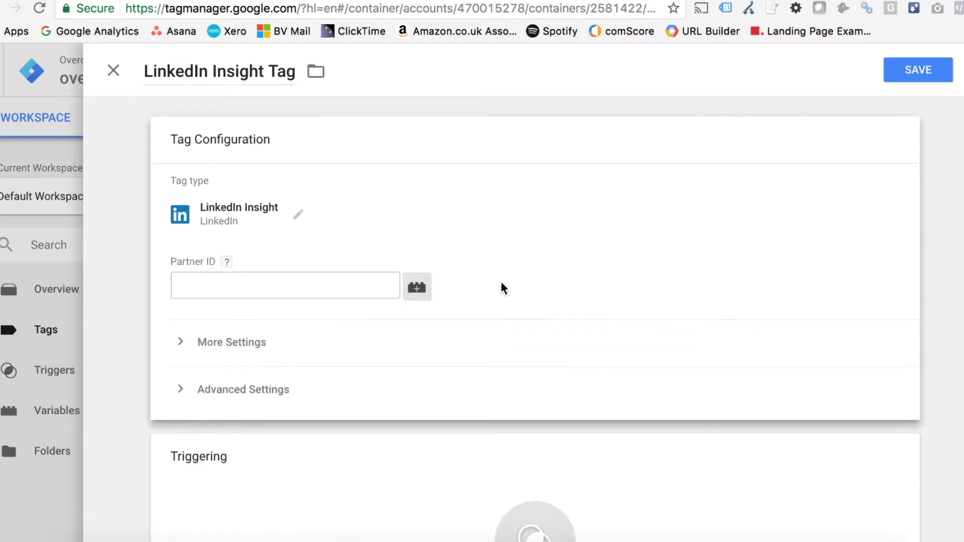
{"action": "left_click", "coordinate": [298, 215]}
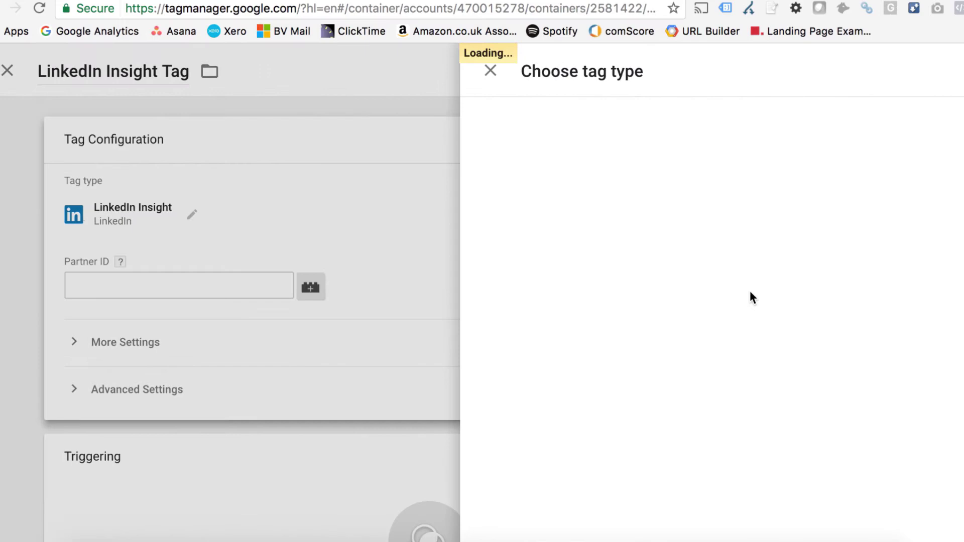
{"action": "scroll", "coordinate": [752, 299], "scroll_direction": "down", "scroll_amount": 3}
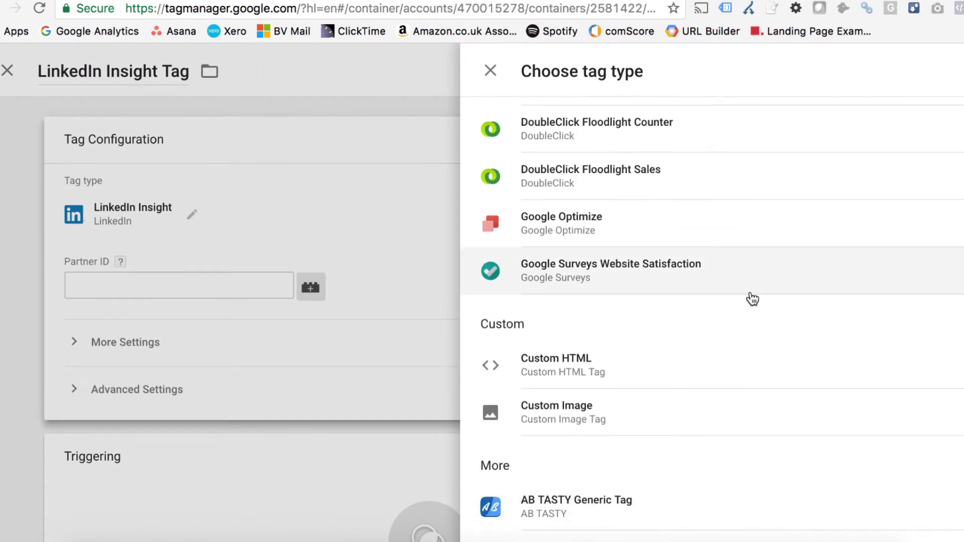
{"action": "scroll", "coordinate": [752, 300], "scroll_direction": "down", "scroll_amount": 2}
{"action": "scroll", "coordinate": [752, 300], "scroll_direction": "down", "scroll_amount": 2}
{"action": "scroll", "coordinate": [751, 300], "scroll_direction": "down", "scroll_amount": 5}
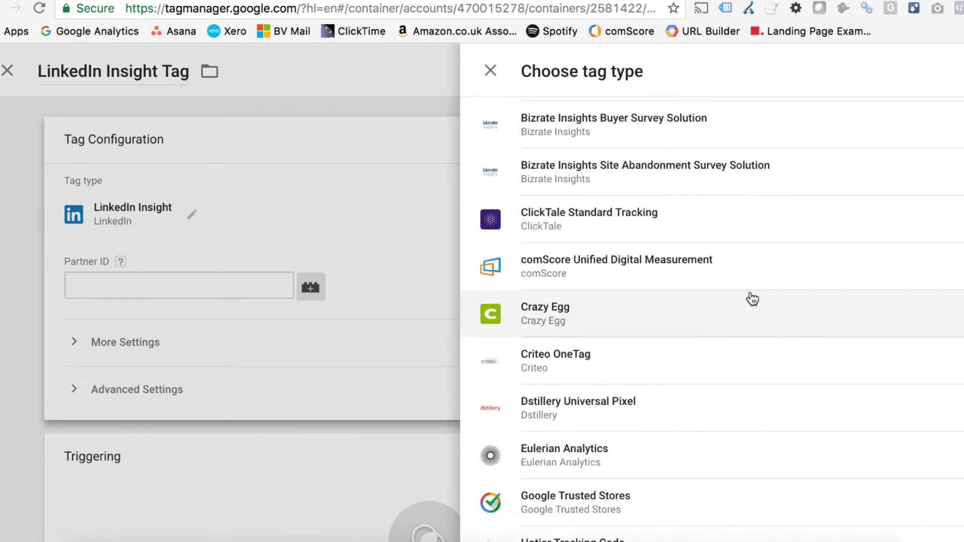
{"action": "scroll", "coordinate": [751, 299], "scroll_direction": "down", "scroll_amount": 5}
{"action": "scroll", "coordinate": [753, 300], "scroll_direction": "down", "scroll_amount": 3}
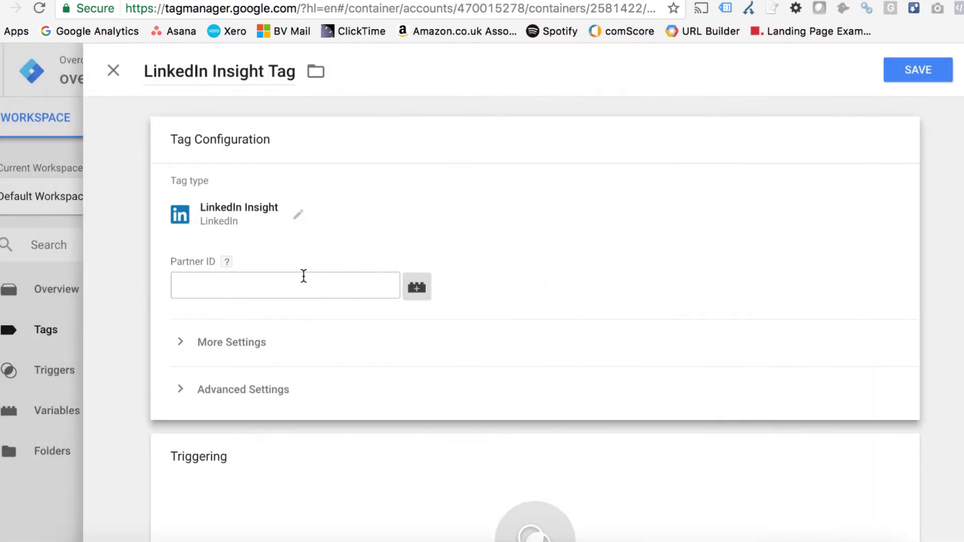
{"action": "left_click", "coordinate": [303, 276]}
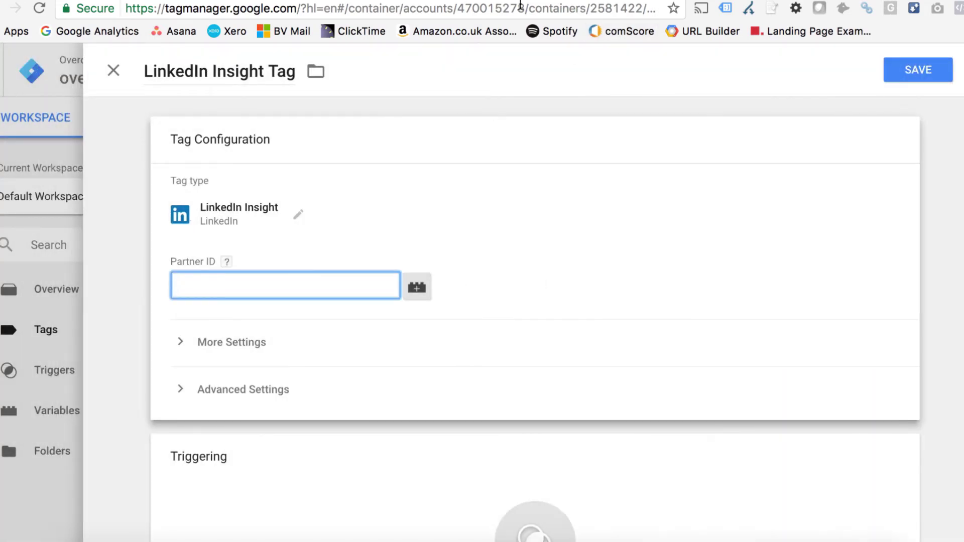
{"action": "key", "text": "ctrl+Tab"}
Copy partner ID 36421 from the Insight Tag script for the Partner ID field
{"action": "left_click", "coordinate": [215, 318]}
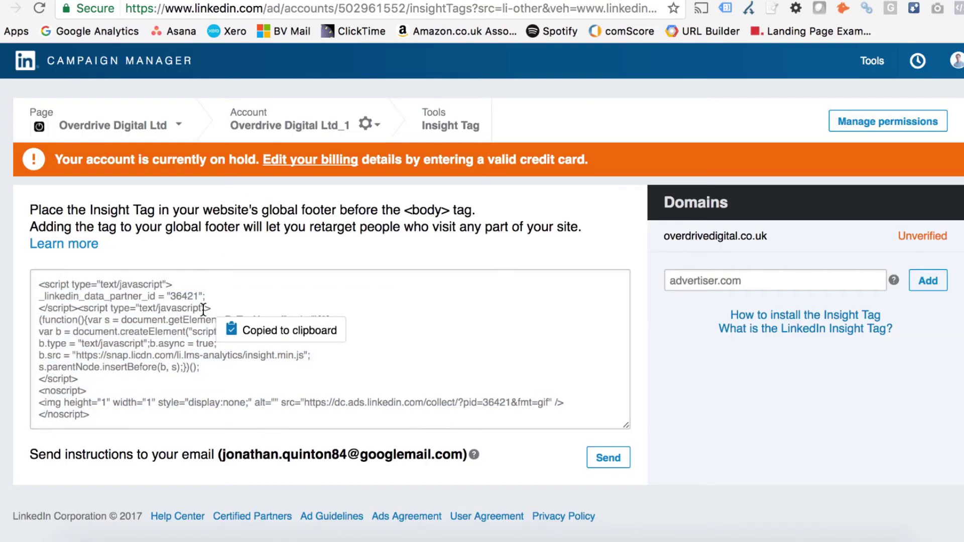
{"action": "left_click_drag", "start_coordinate": [199, 295], "coordinate": [171, 295]}
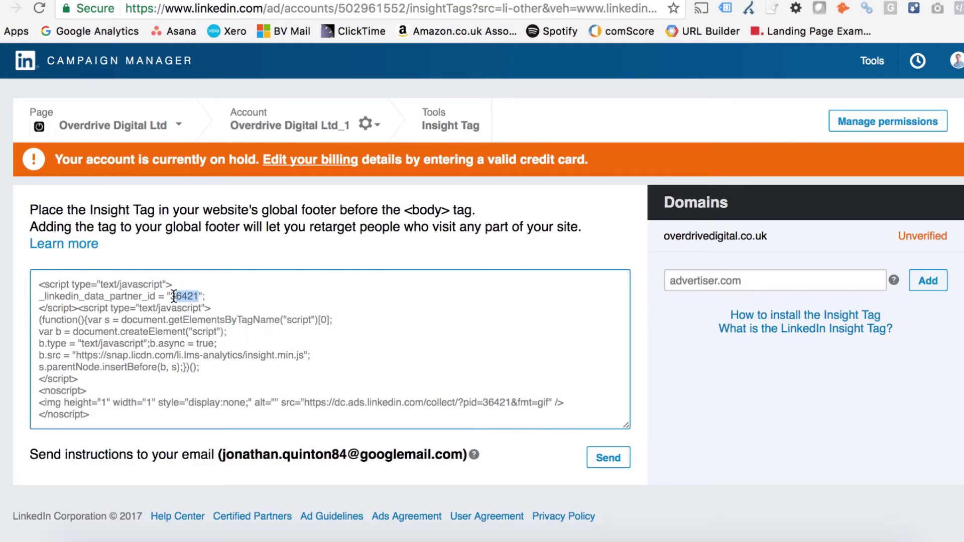
{"action": "left_click", "coordinate": [172, 295]}
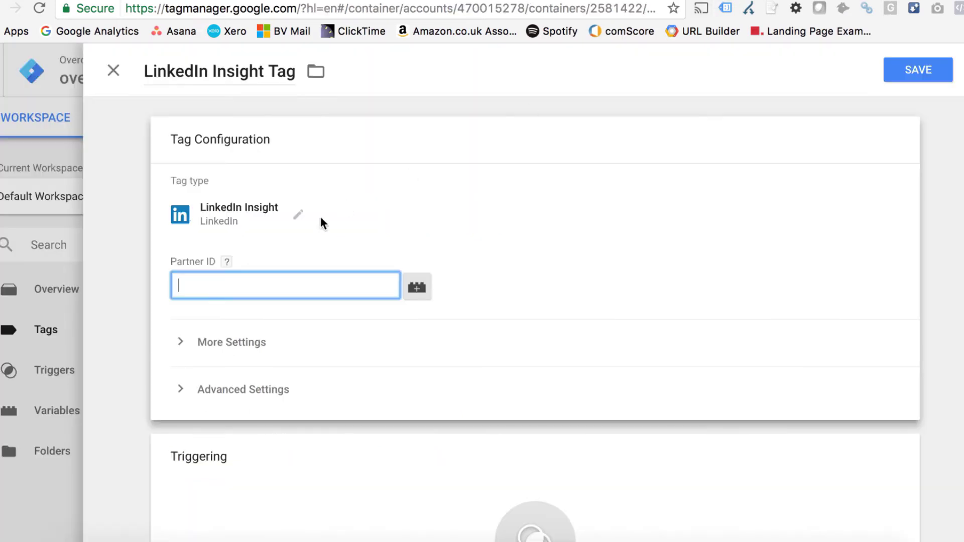
{"action": "key", "text": "ctrl+v"}
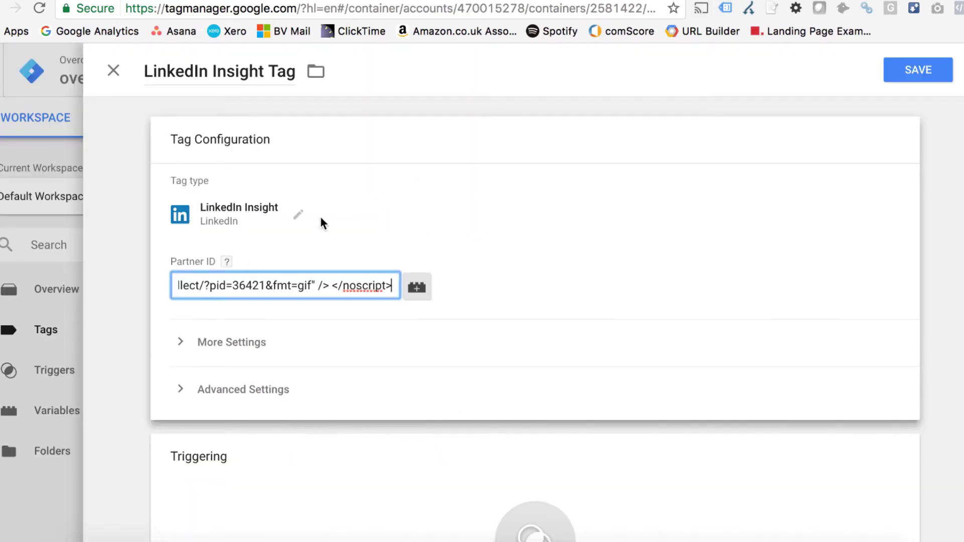
{"action": "key", "text": "ctrl+a"}
{"action": "key", "text": "BackSpace"}
{"action": "key", "text": "ctrl+Tab"}
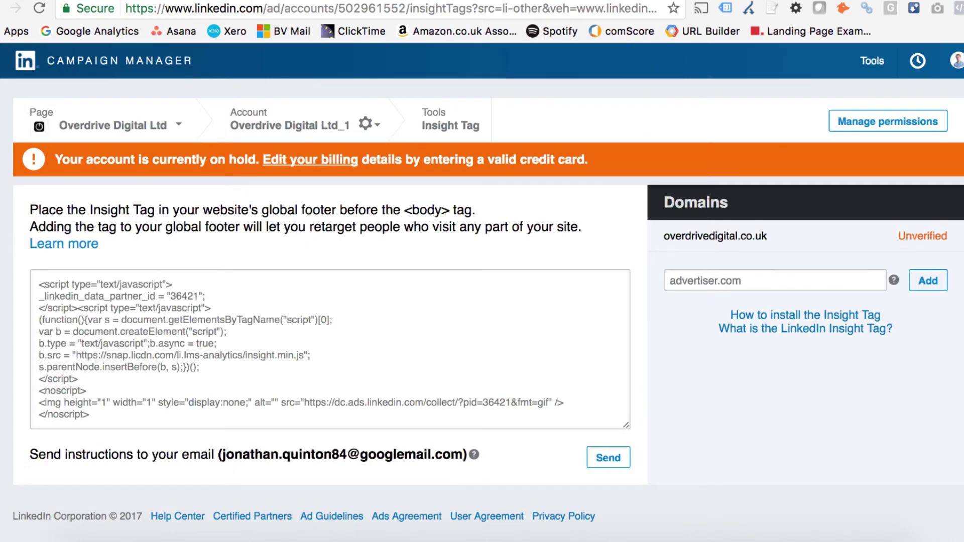
{"action": "key", "text": "ctrl+Tab"}
{"action": "type", "text": "364"}
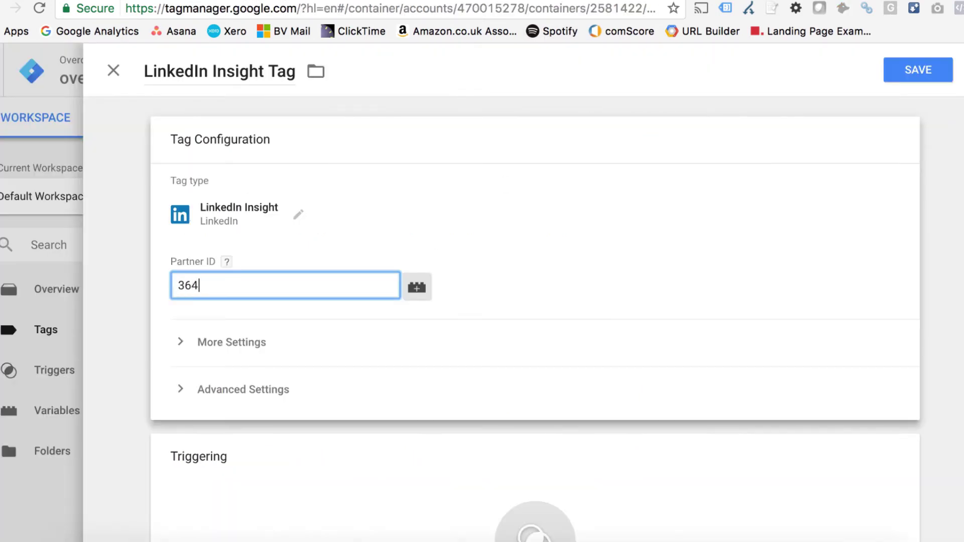
{"action": "type", "text": "21"}
Enter partner ID 36421, add the All Pages trigger, and save the tag
{"action": "left_click", "coordinate": [683, 220]}
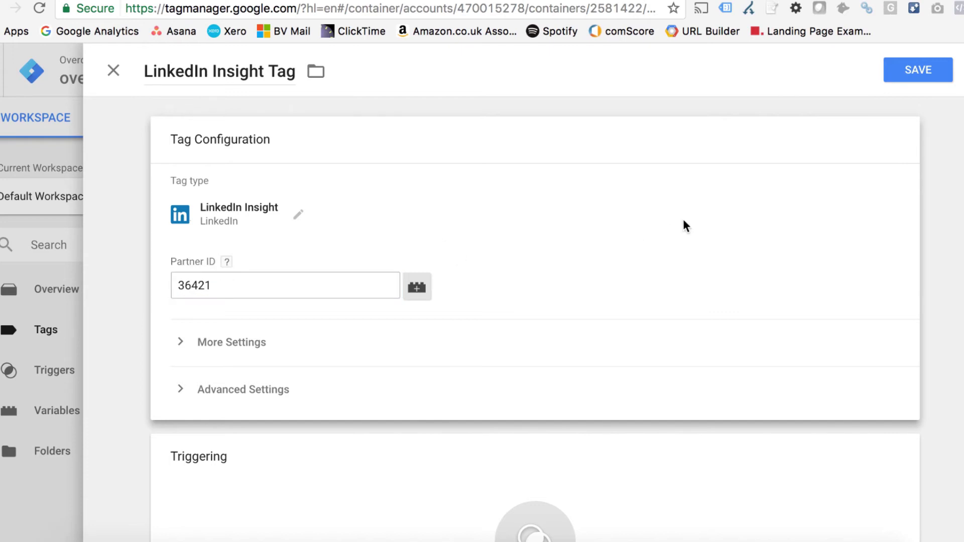
{"action": "scroll", "coordinate": [683, 224], "scroll_direction": "down", "scroll_amount": 3}
{"action": "left_click", "coordinate": [570, 393]}
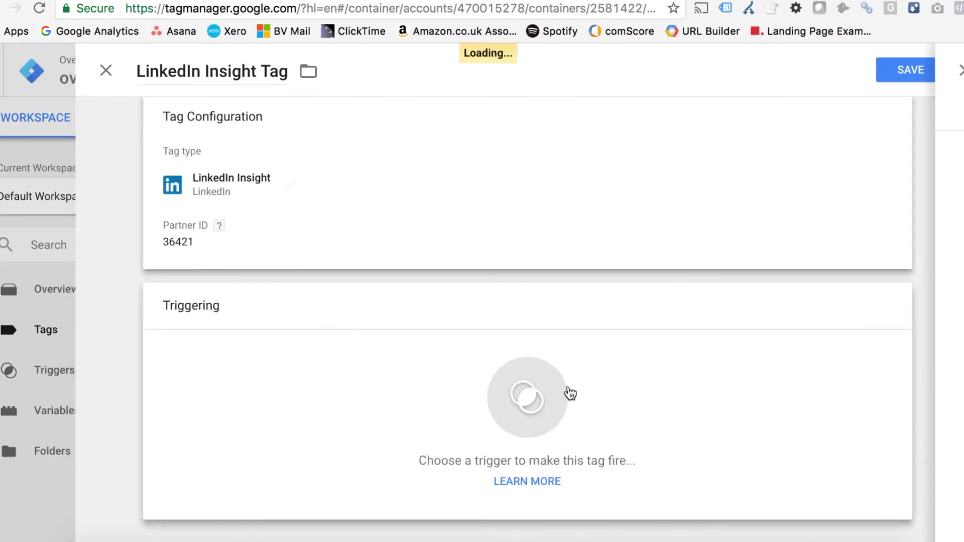
{"action": "left_click", "coordinate": [164, 160]}
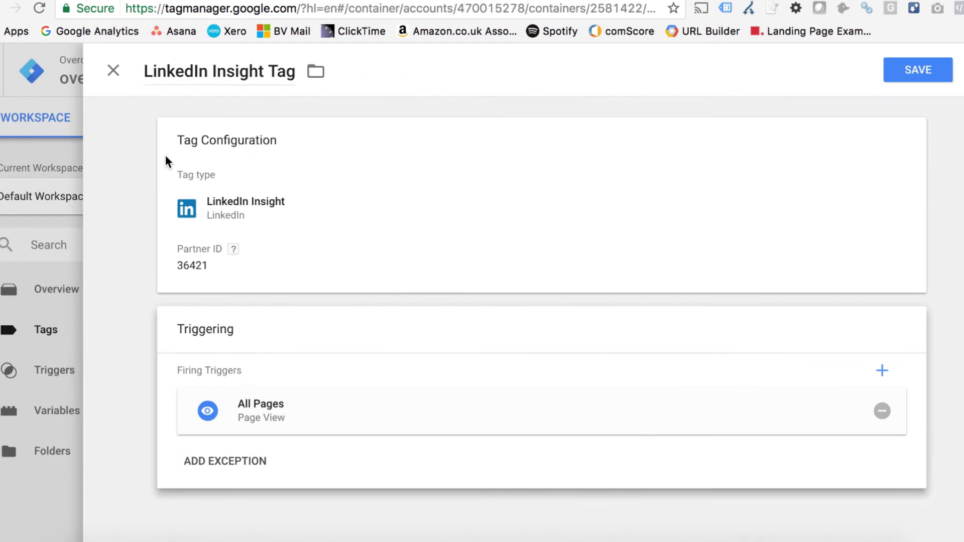
{"action": "left_click", "coordinate": [932, 70]}
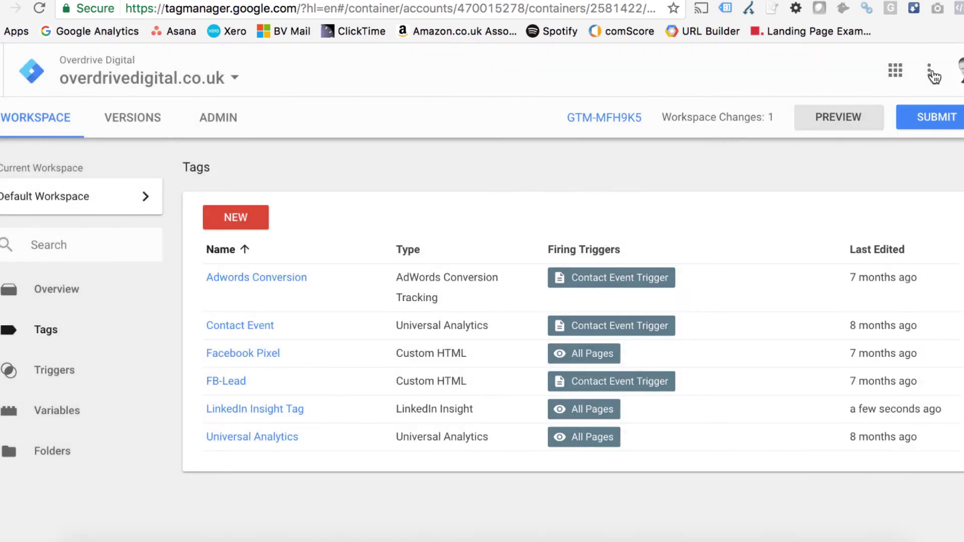
Submit and publish the workspace changes, stopping at the version description prompt
{"action": "left_click", "coordinate": [925, 128]}
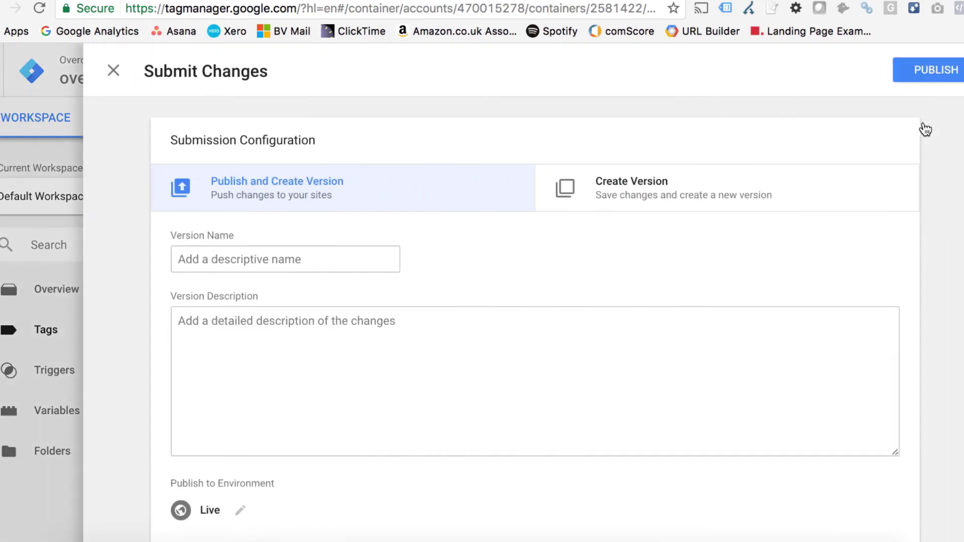
{"action": "left_click", "coordinate": [943, 76]}
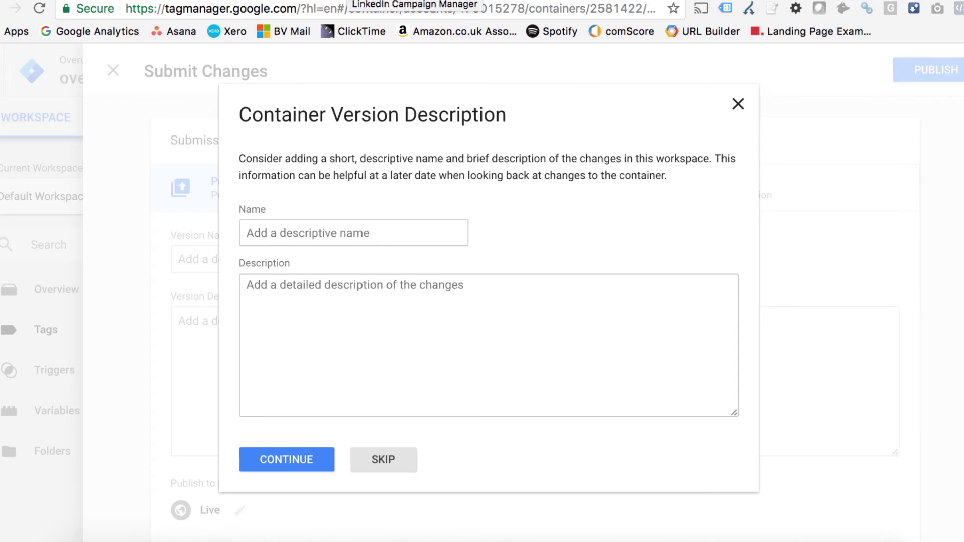
{"action": "left_click", "coordinate": [414, 1]}
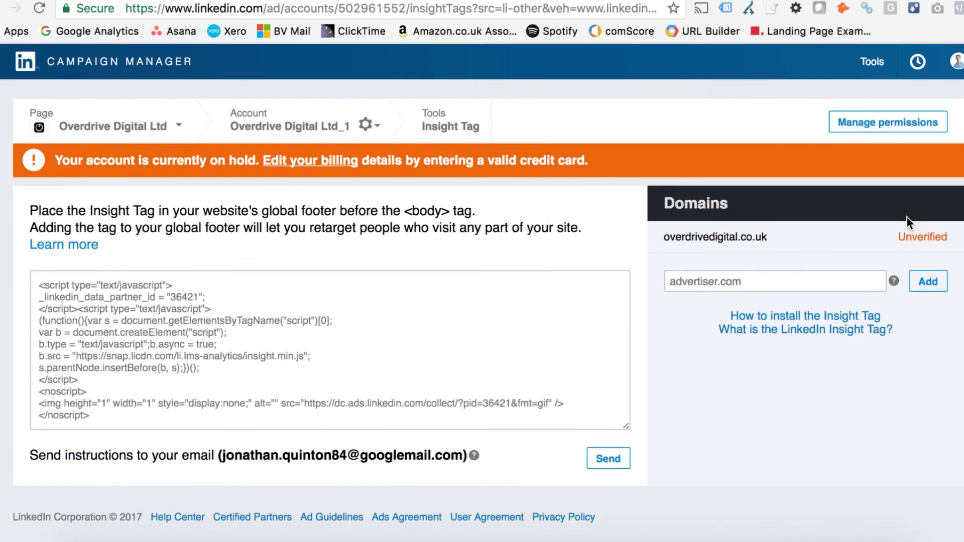
Go to Conversion Tracking, copy the Insight Tag partner ID, and continue to Step 2
{"action": "left_click", "coordinate": [873, 60]}
{"action": "left_click", "coordinate": [841, 123]}
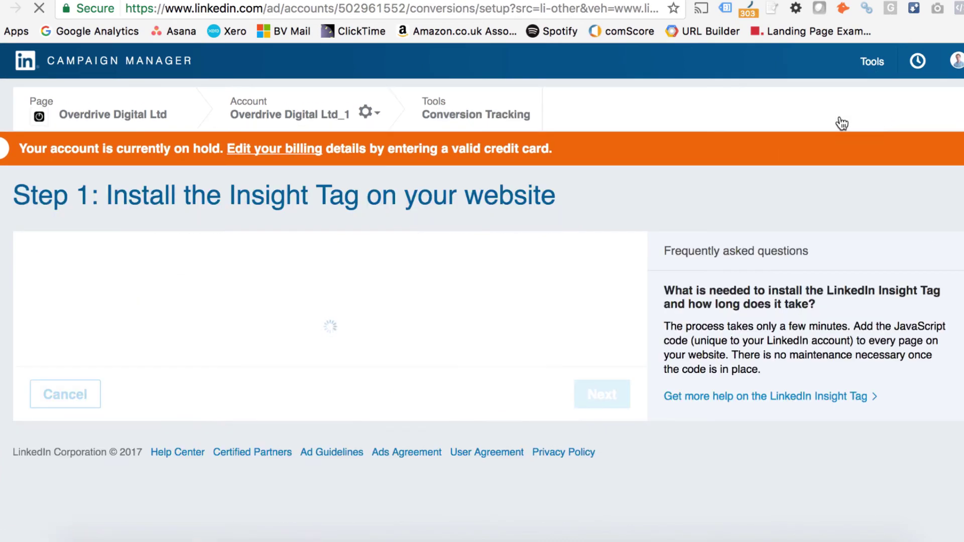
{"action": "scroll", "coordinate": [415, 242], "scroll_direction": "down", "scroll_amount": 2}
{"action": "scroll", "coordinate": [416, 243], "scroll_direction": "down", "scroll_amount": 1}
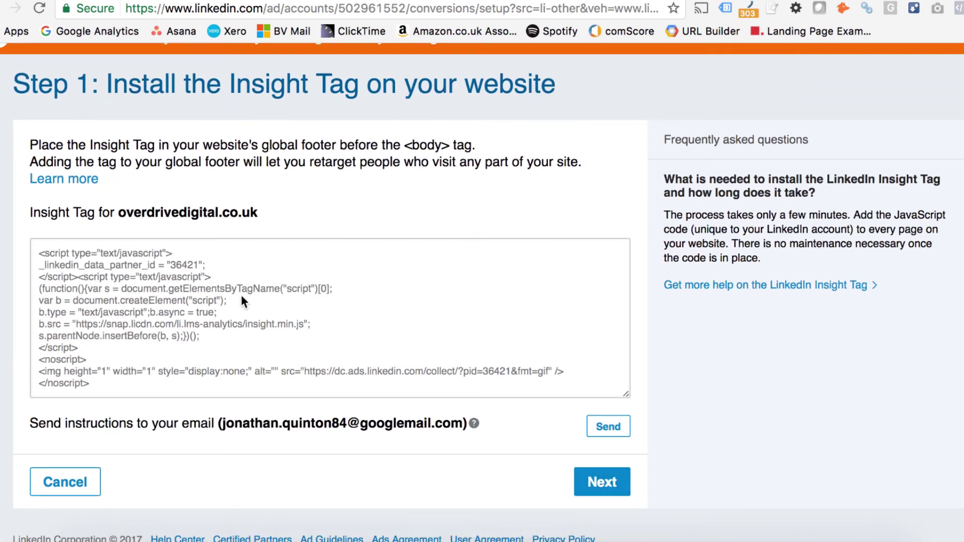
{"action": "left_click_drag", "start_coordinate": [201, 265], "coordinate": [155, 267]}
{"action": "left_click", "coordinate": [154, 265]}
{"action": "left_click", "coordinate": [602, 482]}
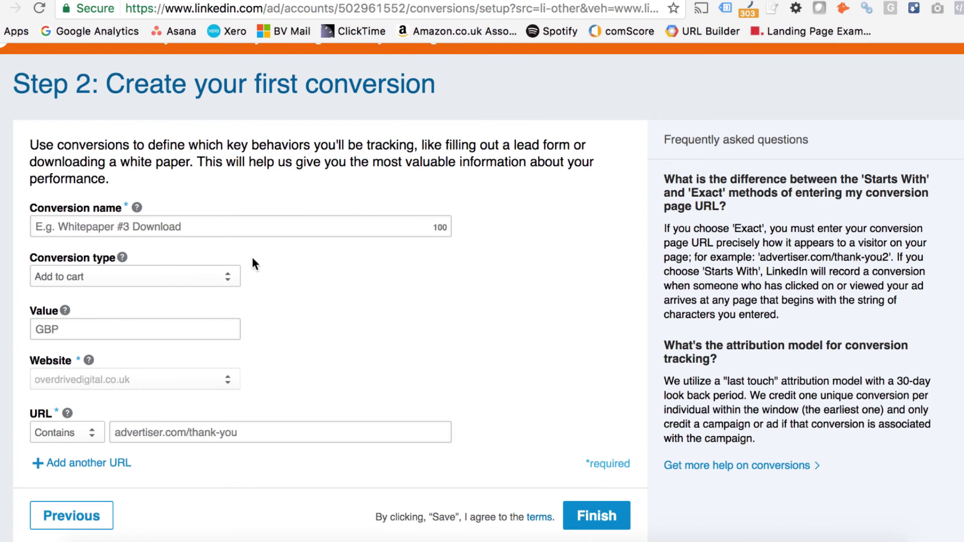
Create conversion 'Contact Form': Lead type, value 10.00, URL contains /thank-you
{"action": "left_click", "coordinate": [187, 225]}
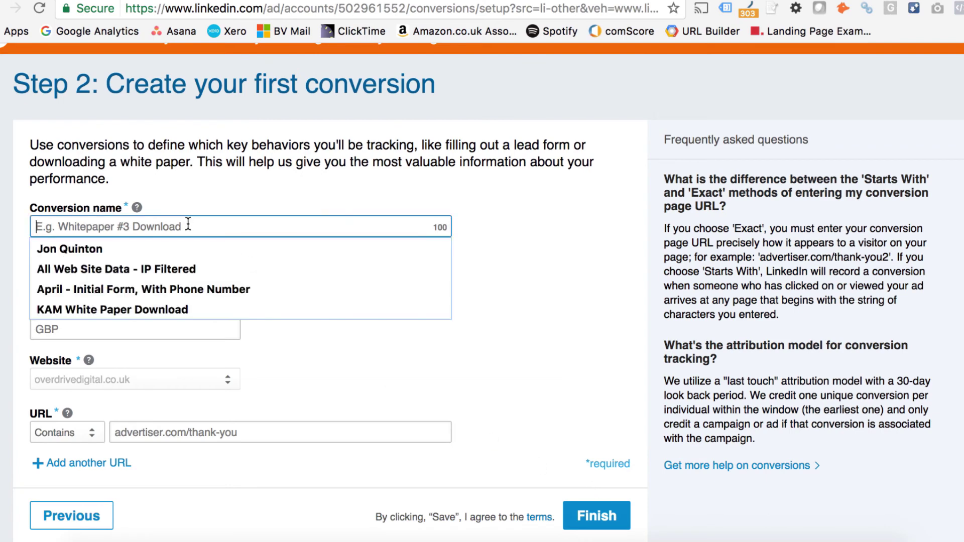
{"action": "type", "text": "Contac"}
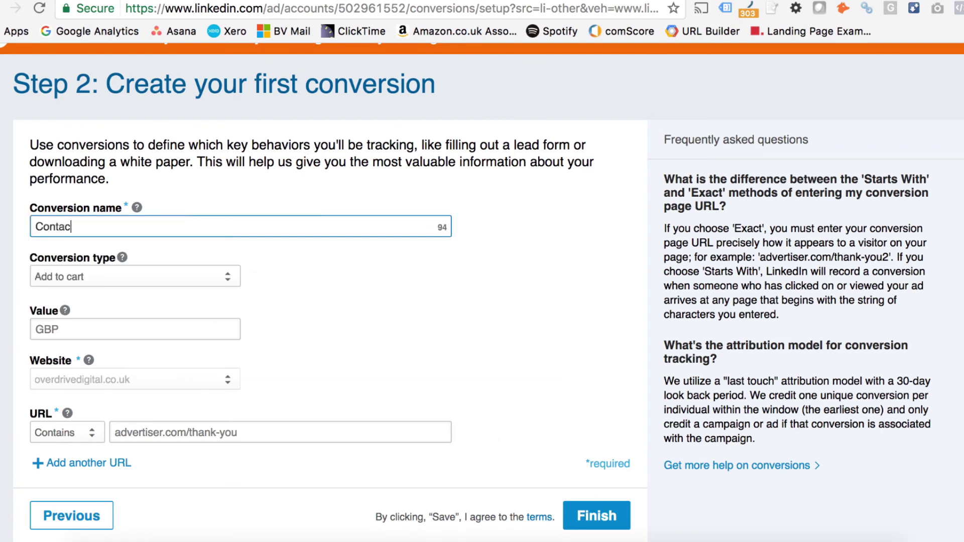
{"action": "type", "text": "t Form"}
{"action": "left_click", "coordinate": [176, 277]}
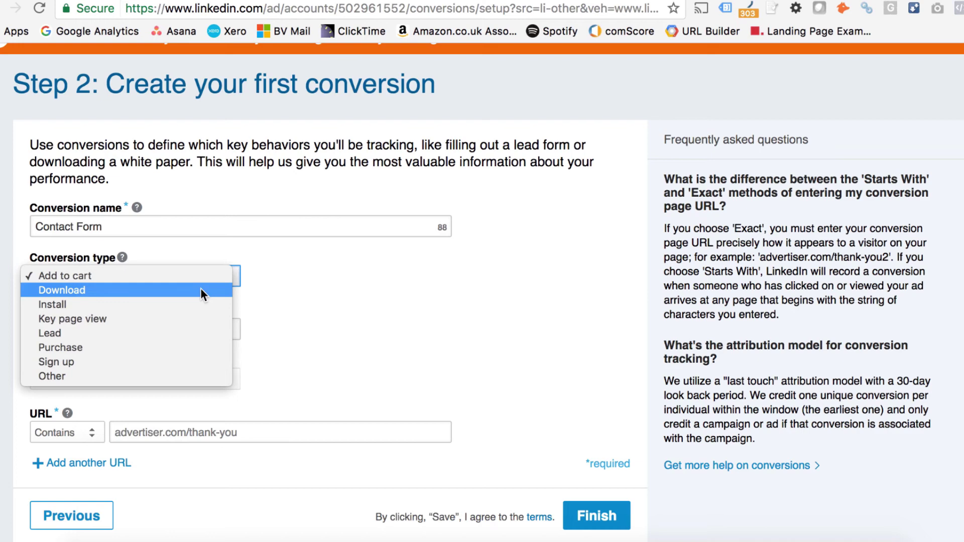
{"action": "left_click", "coordinate": [169, 334]}
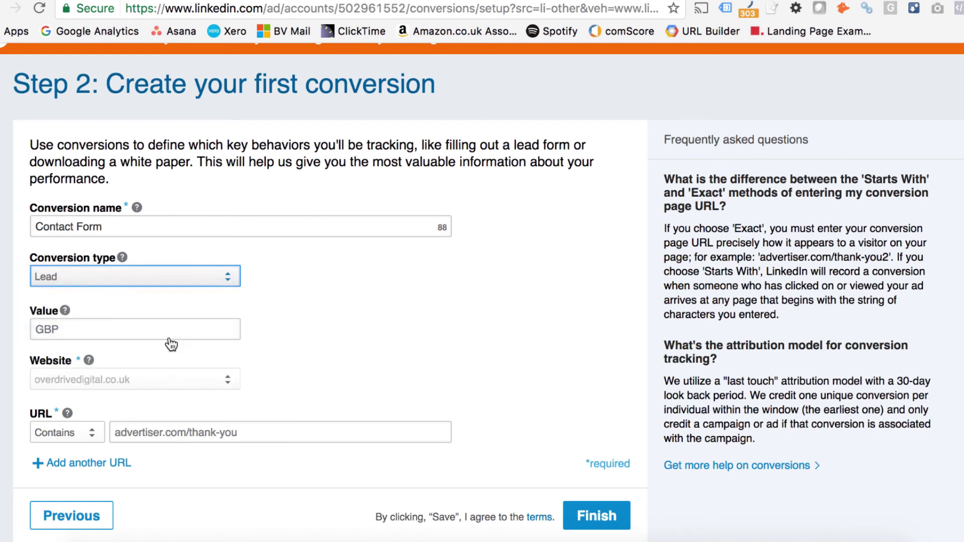
{"action": "left_click", "coordinate": [169, 337]}
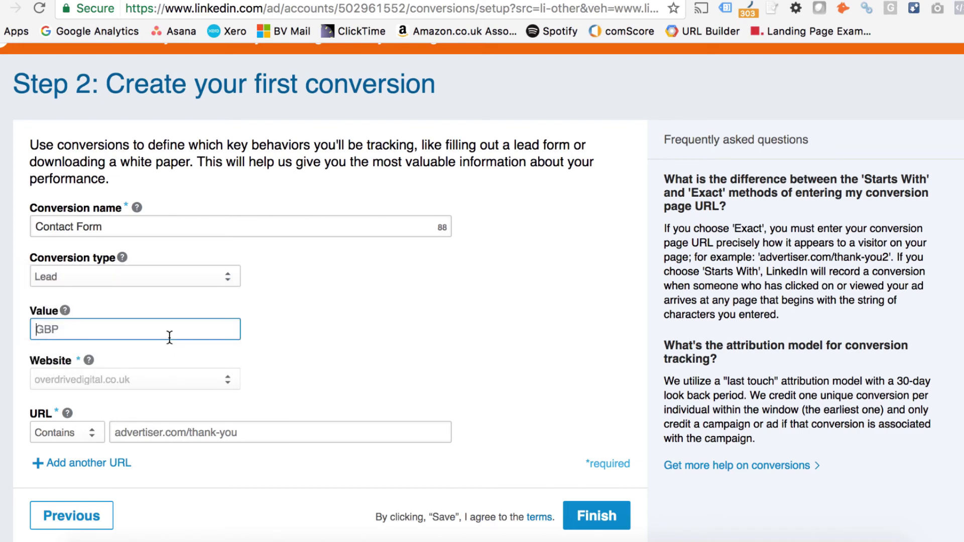
{"action": "type", "text": "10"}
{"action": "left_click", "coordinate": [430, 329]}
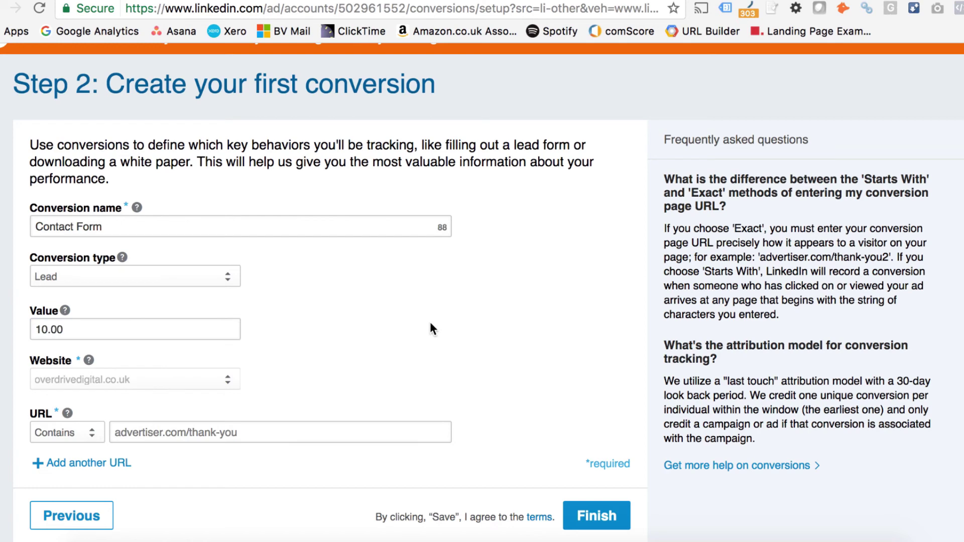
{"action": "scroll", "coordinate": [430, 329], "scroll_direction": "down", "scroll_amount": 1}
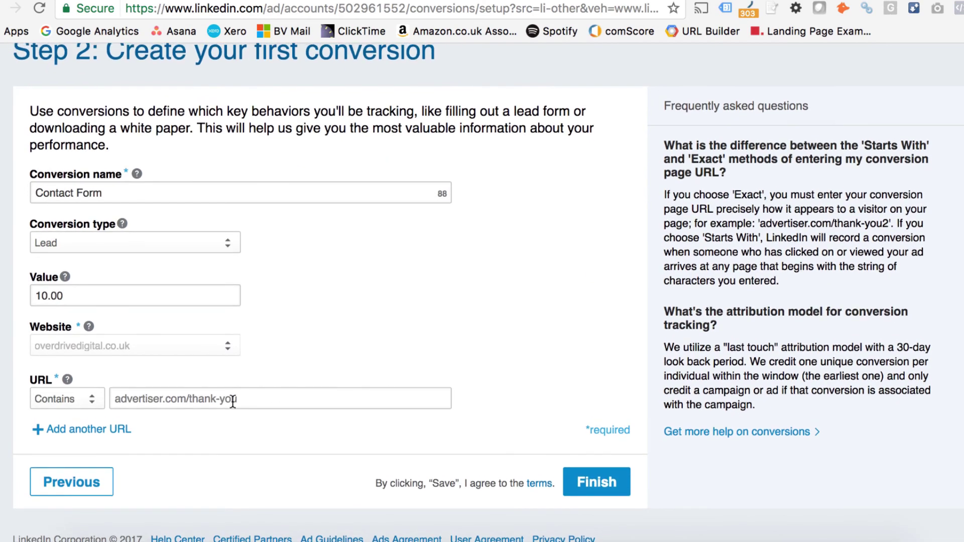
{"action": "left_click", "coordinate": [234, 401]}
{"action": "type", "text": "/"}
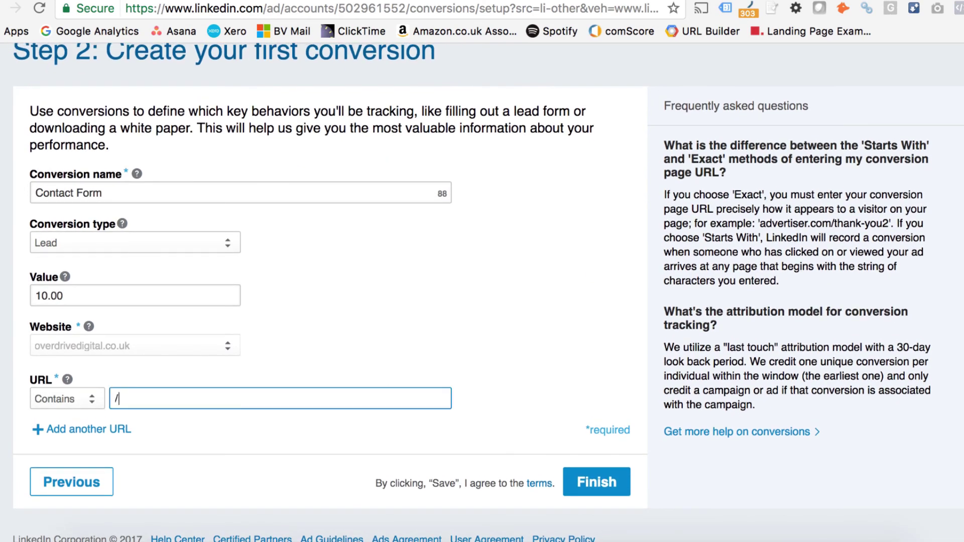
{"action": "type", "text": "thank"}
{"action": "type", "text": "-you"}
{"action": "left_click", "coordinate": [530, 360]}
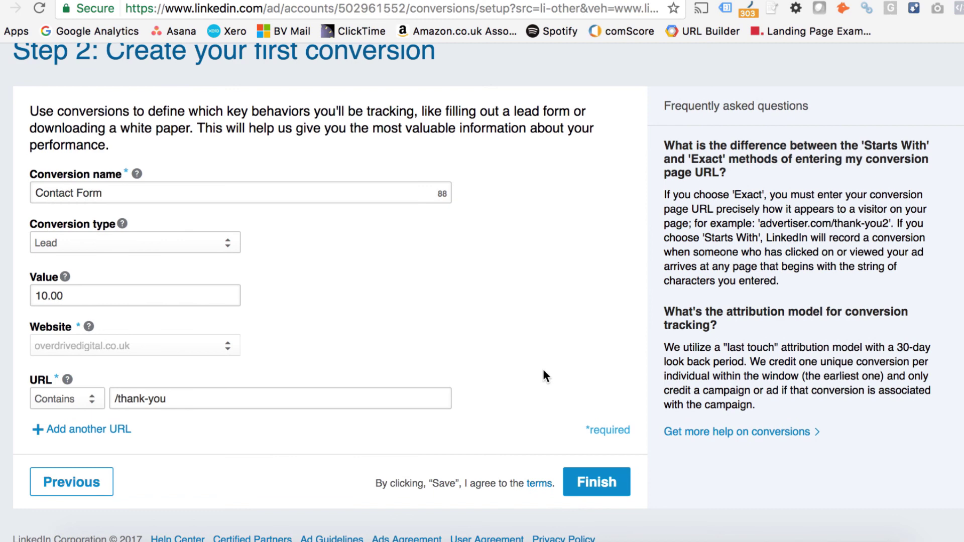
{"action": "left_click", "coordinate": [588, 488]}
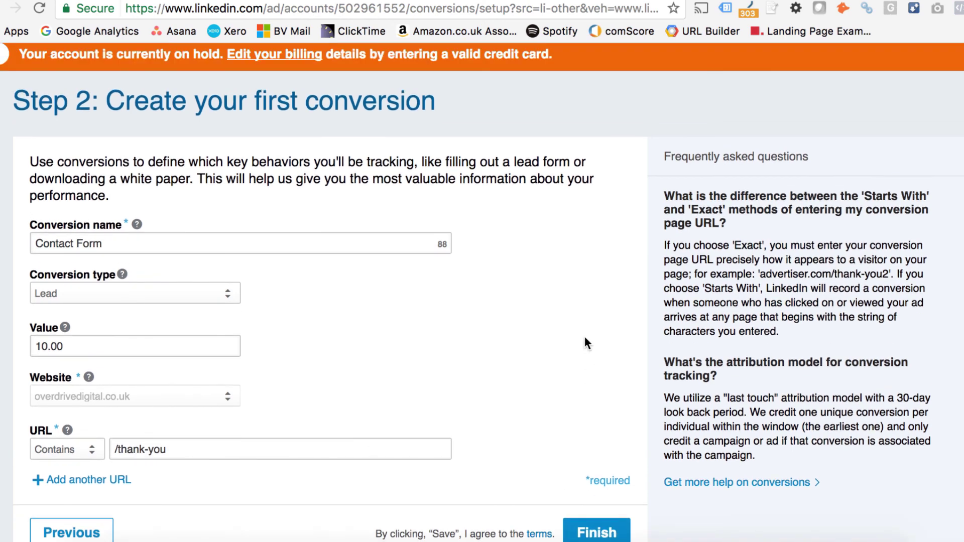